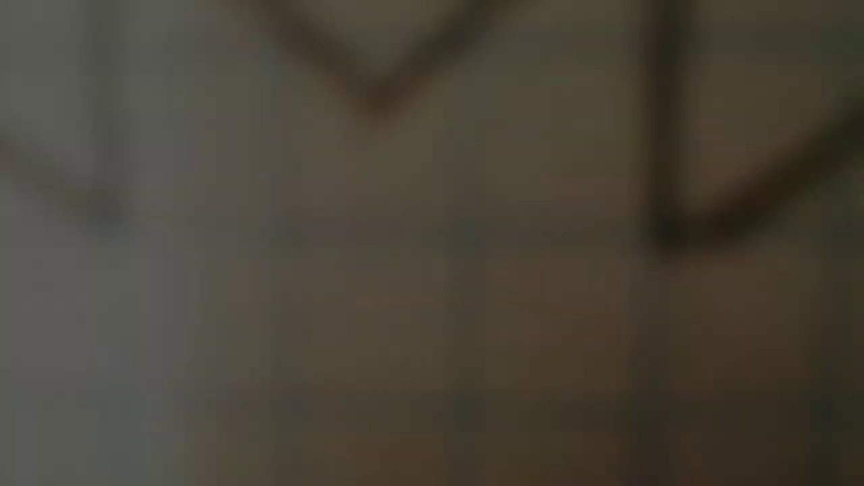
Save the drawing as Logo.svg and view the page at 100% zoom
key(ctrl+shift+s)
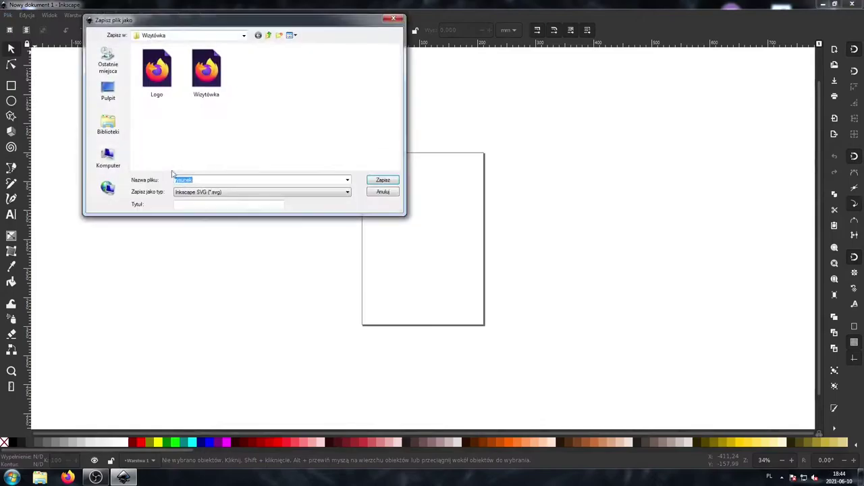
double_click(252, 67)
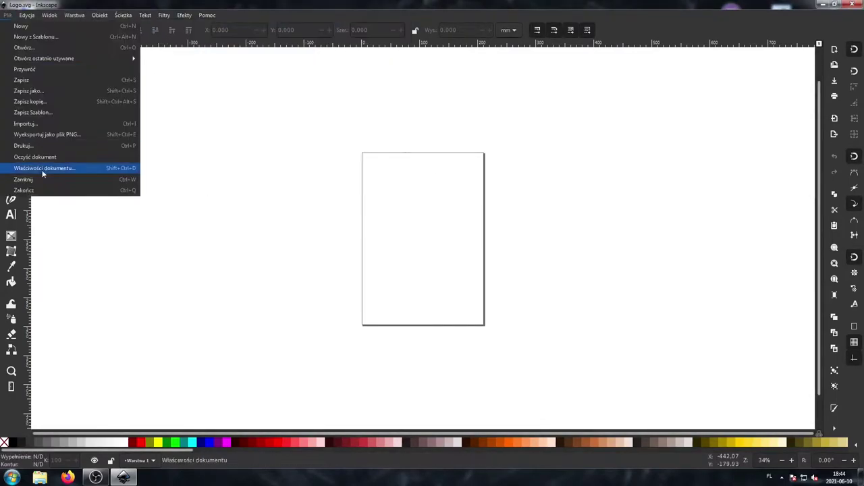
key(1)
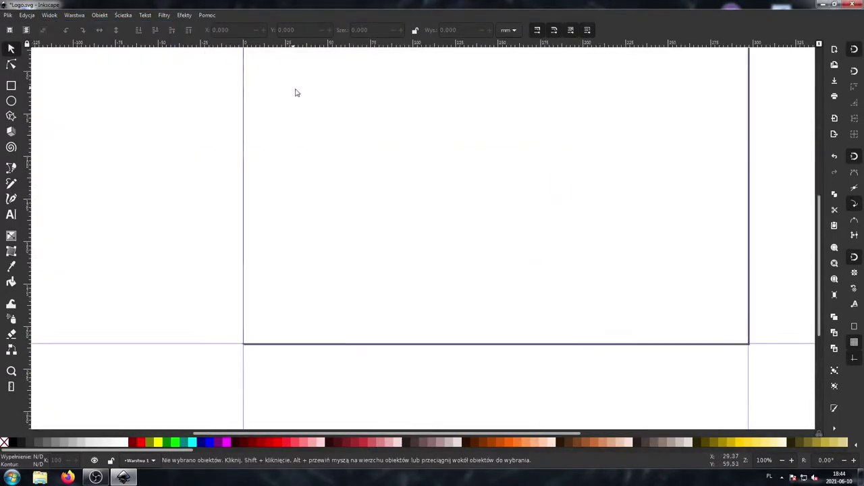
scroll(430, 386, up, 3)
scroll(430, 382, right, 3)
scroll(430, 382, right, 1)
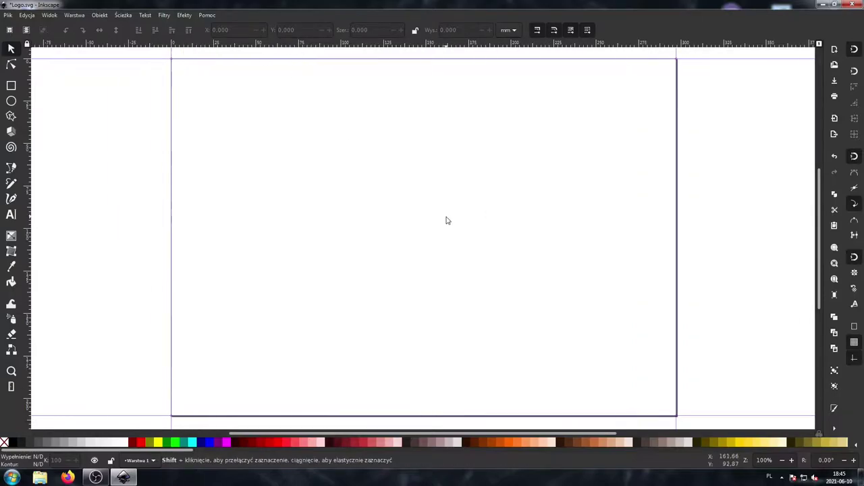
Create the layers Szkic, Tło, Gradient-Neon and Logo-Neon in the Layers panel
key(ctrl+shift+l)
click(689, 96)
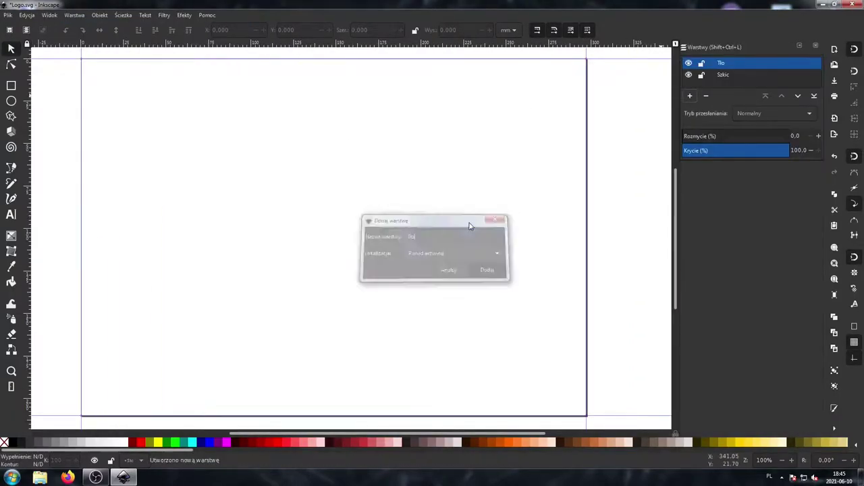
text(Gradient-Neo)
key(Return)
text(Logo-Neo)
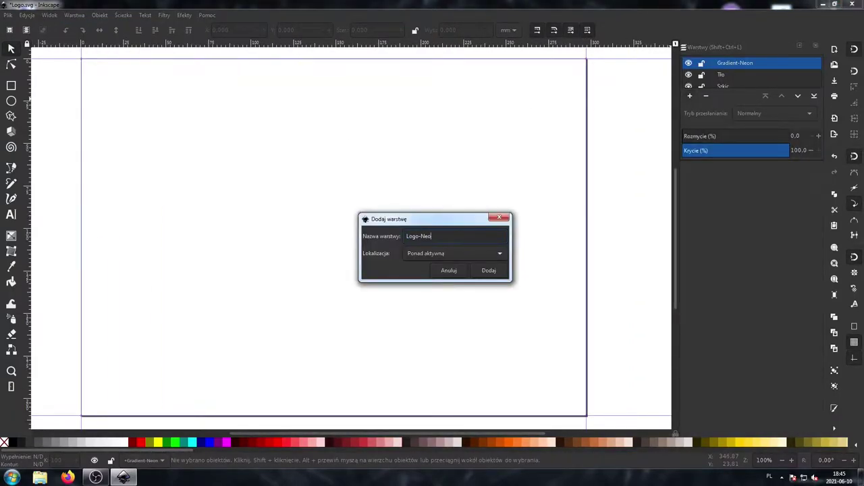
text(n)
key(Return)
Import the bat sketch image onto Szkic and stretch it taller to fit the page
key(ctrl+i)
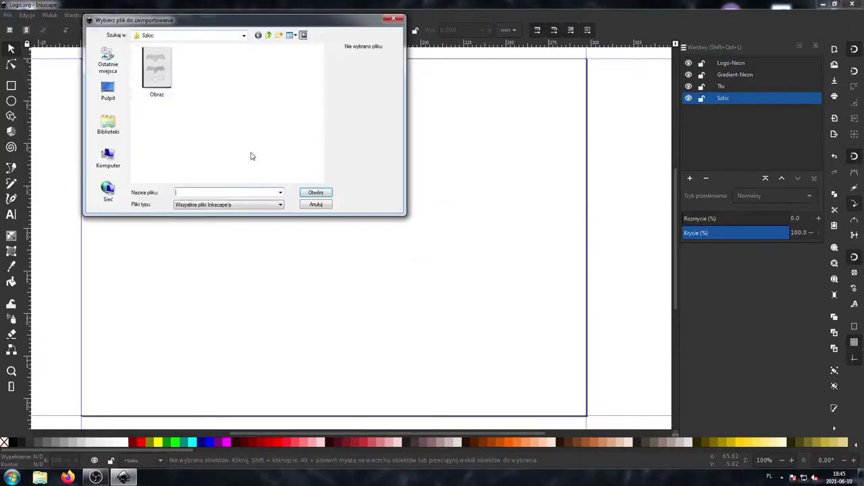
double_click(158, 77)
key(minus)
key(minus)
drag(415, 218, 510, 341)
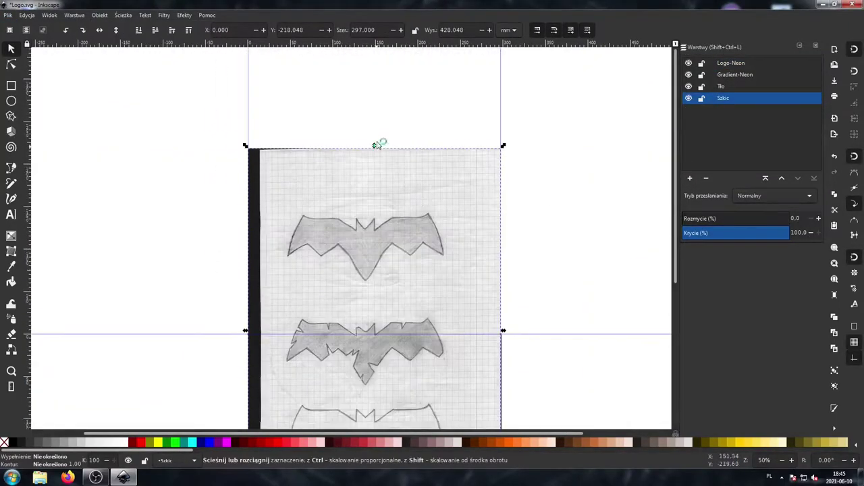
Move and widen the sketch to about 367.9 × 485.2 mm, then switch to Logo-Neon
drag(388, 182, 389, 269)
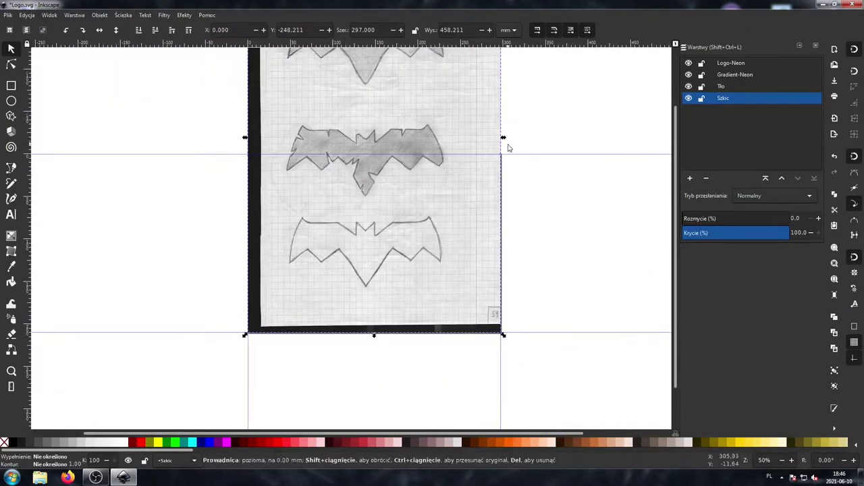
drag(503, 137, 532, 138)
drag(245, 138, 230, 138)
scroll(372, 212, up, 3)
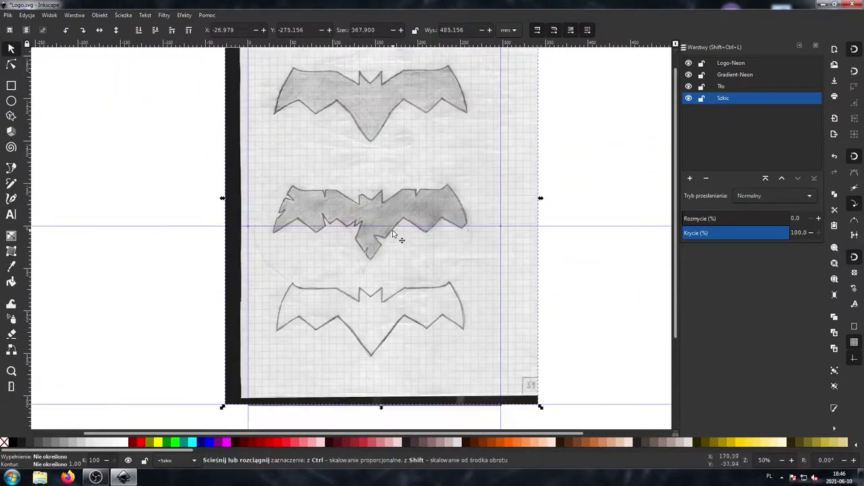
key(plus)
key(ctrl+Page_Up)
key(ctrl+Page_Up)
key(ctrl+Page_Up)
Trace the bat's right half with straight Bezier segments, starting at the ear notch
key(b)
scroll(327, 169, up, 3)
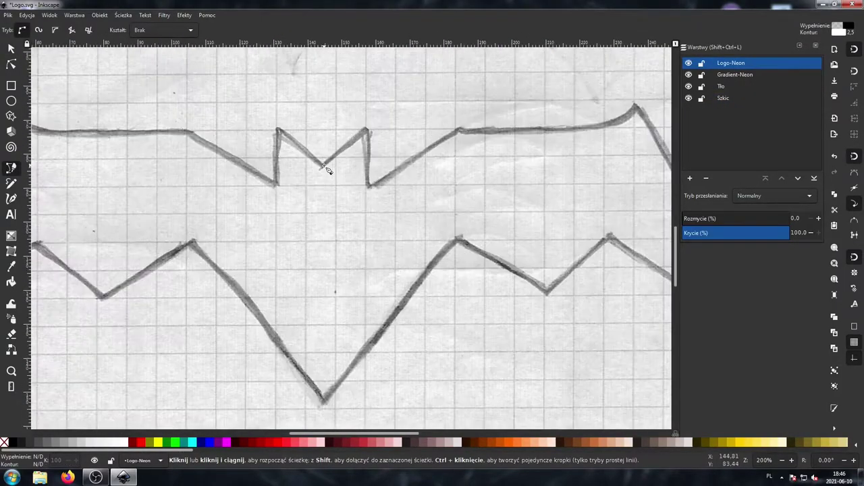
click(323, 166)
scroll(323, 166, down, 1)
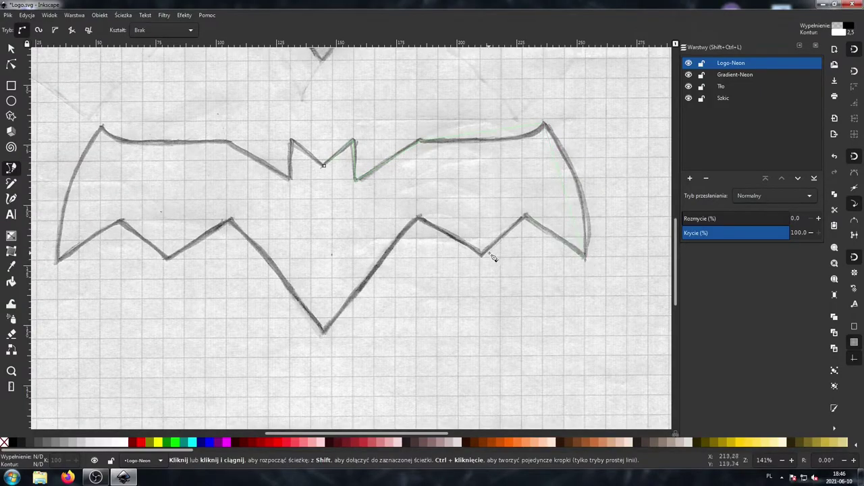
Set the traced outline's stroke colour to black in Fill and Stroke
click(94, 15)
click(121, 30)
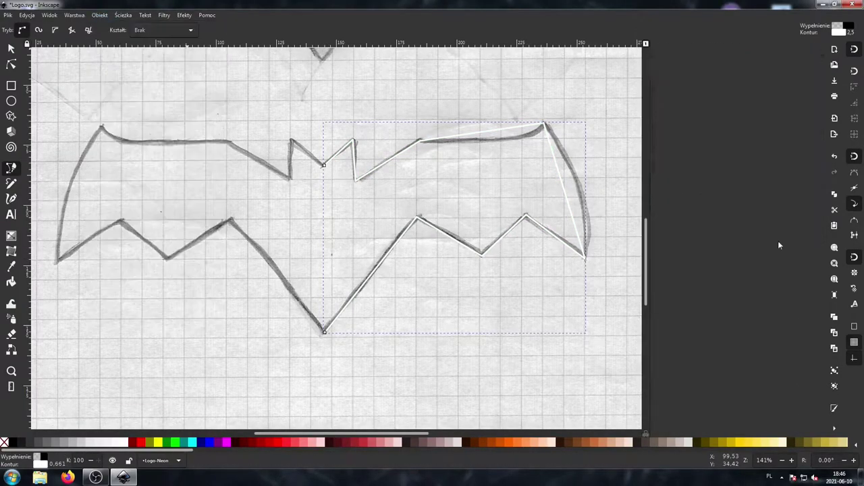
drag(778, 130, 662, 132)
key(ctrl+z)
key(ctrl+z)
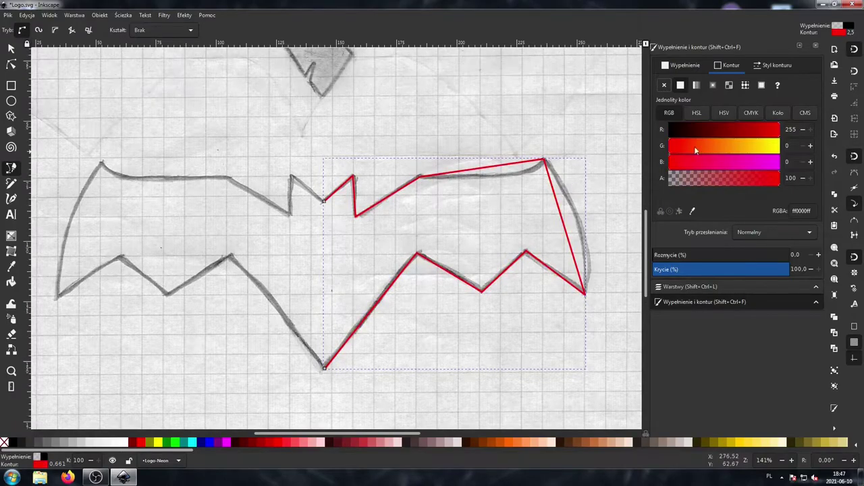
key(ctrl+z)
Curve the wing edges of the 10-node outline with the Node tool
key(n)
key(plus)
scroll(383, 291, down, 1)
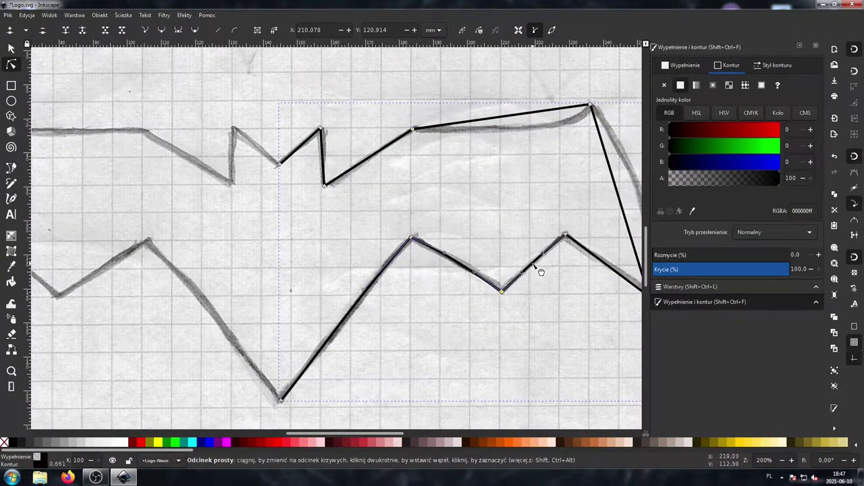
scroll(541, 272, right, 4)
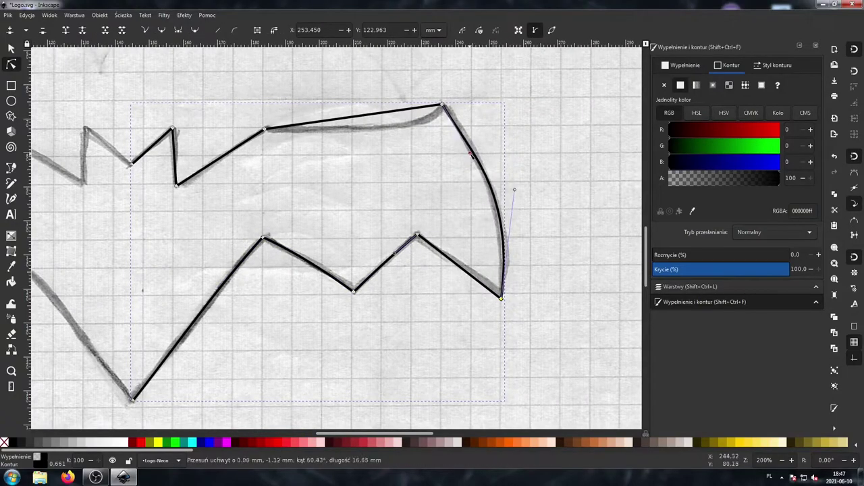
scroll(406, 133, up, 2)
scroll(468, 189, up, 3)
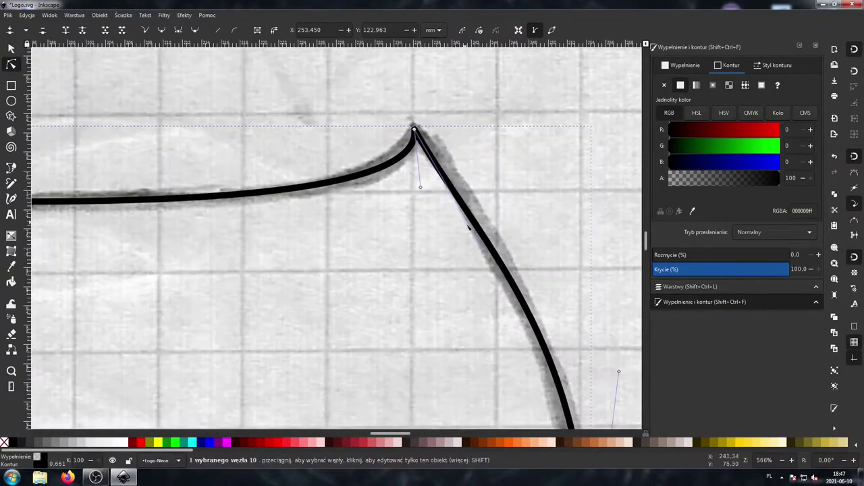
scroll(497, 256, down, 5)
scroll(496, 226, down, 3)
scroll(421, 172, down, 1)
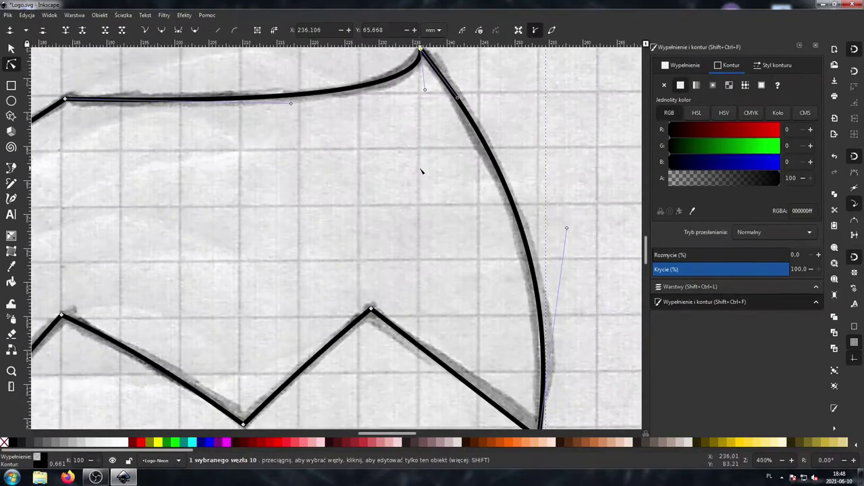
scroll(319, 102, left, 5)
scroll(351, 211, left, 7)
scroll(351, 211, up, 3)
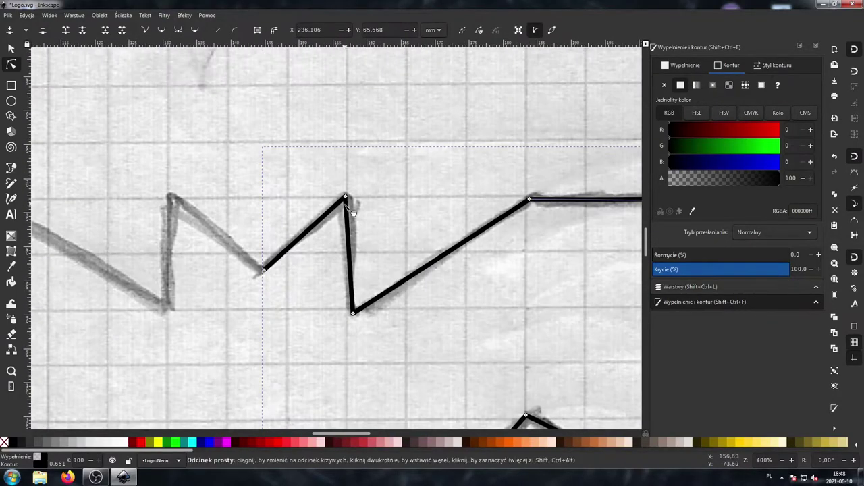
scroll(380, 205, down, 3)
scroll(380, 206, down, 3)
Duplicate the traced half, flip it horizontally and move it onto the left wing
key(s)
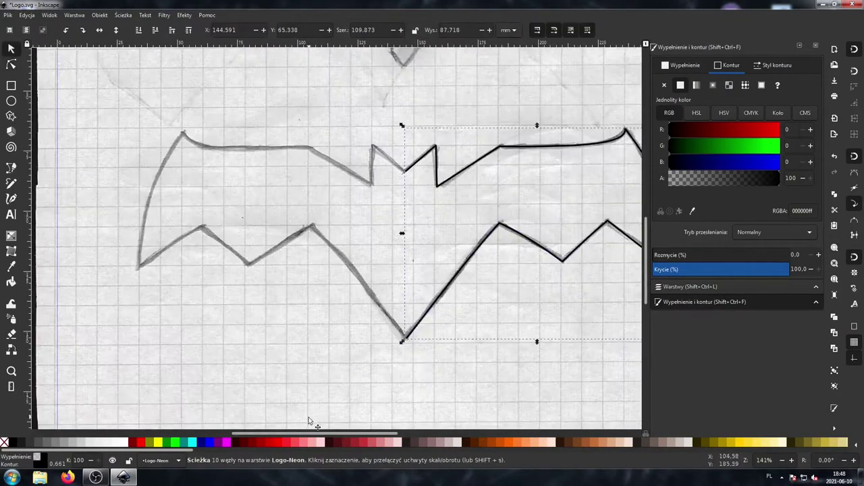
scroll(380, 206, right, 2)
key(ctrl+d)
key(h)
drag(380, 206, 117, 206)
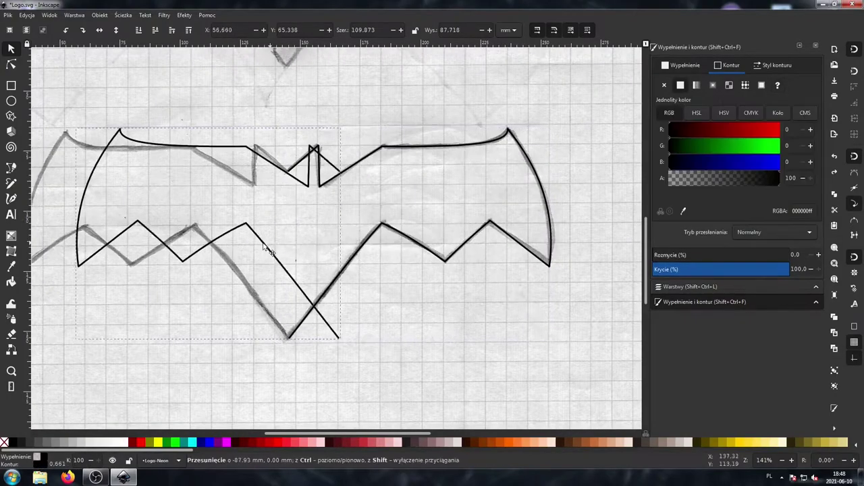
scroll(294, 215, down, 1)
scroll(294, 214, up, 1)
Union both halves into one path and join the centre nodes into the ears' V notch
click(363, 265)
click(123, 15)
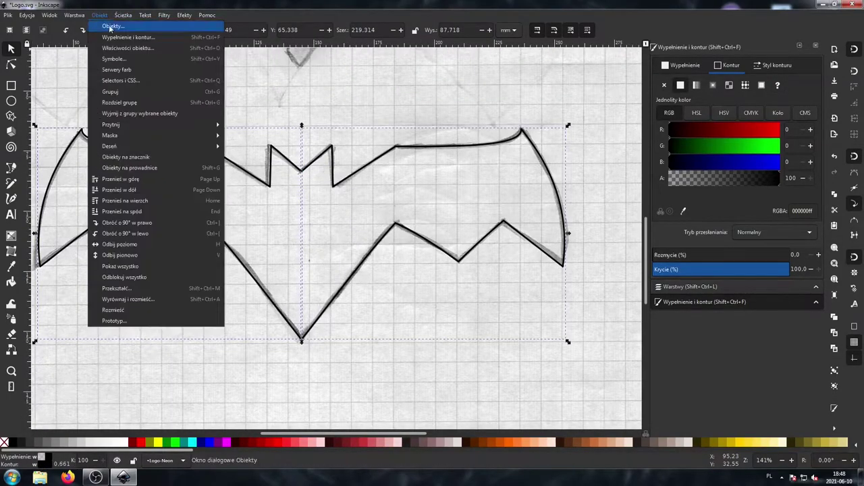
click(108, 76)
key(n)
scroll(291, 157, up, 4)
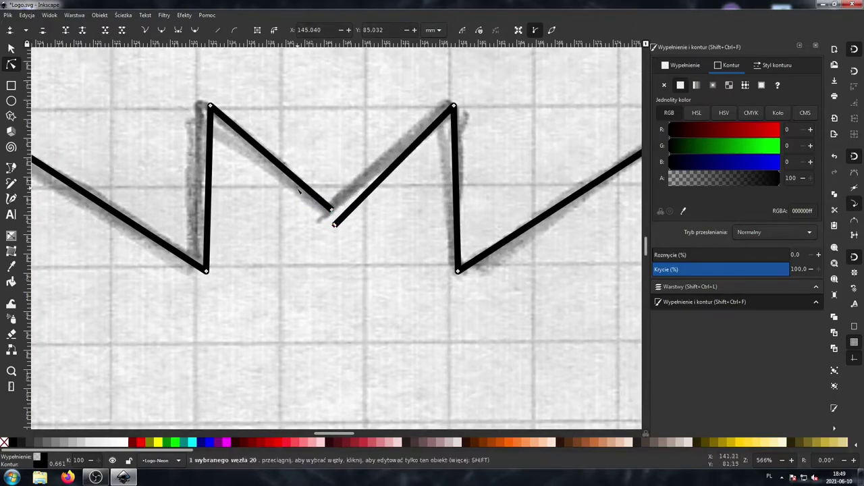
drag(333, 217, 314, 352)
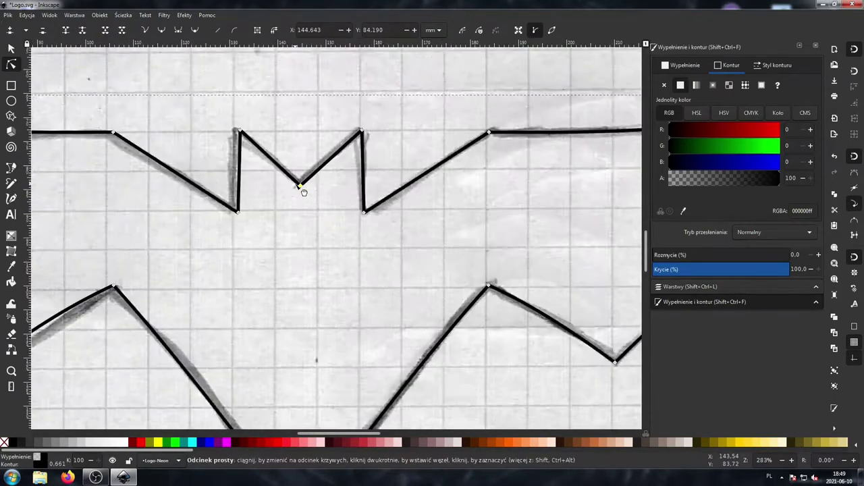
scroll(286, 165, down, 4)
Select the whole 18-node bat outline and bring up the Layers panel
key(s)
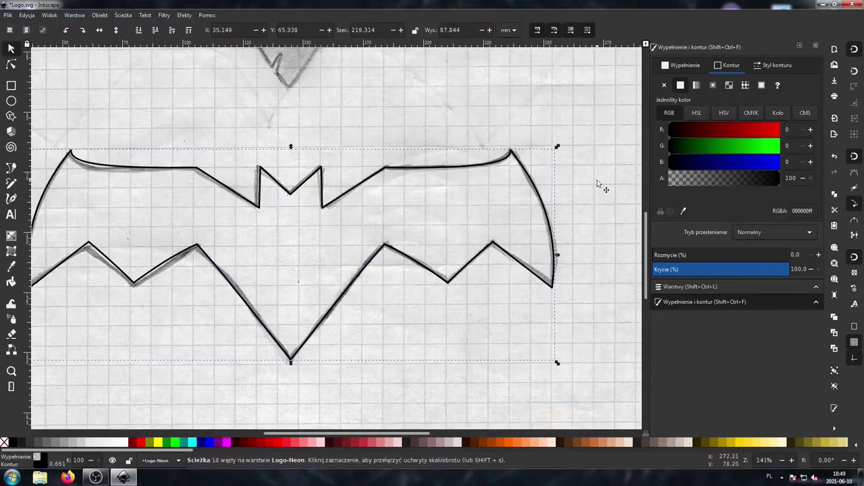
key(ctrl+shift+l)
key(1)
scroll(391, 218, down, 1)
Hide the Szkic sketch layer and colour the bat outline red
right_click(382, 210)
click(419, 413)
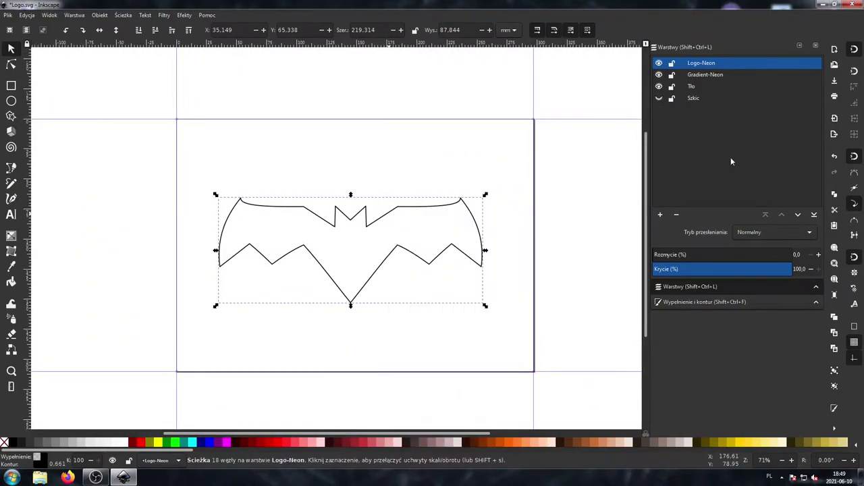
shift+click(141, 442)
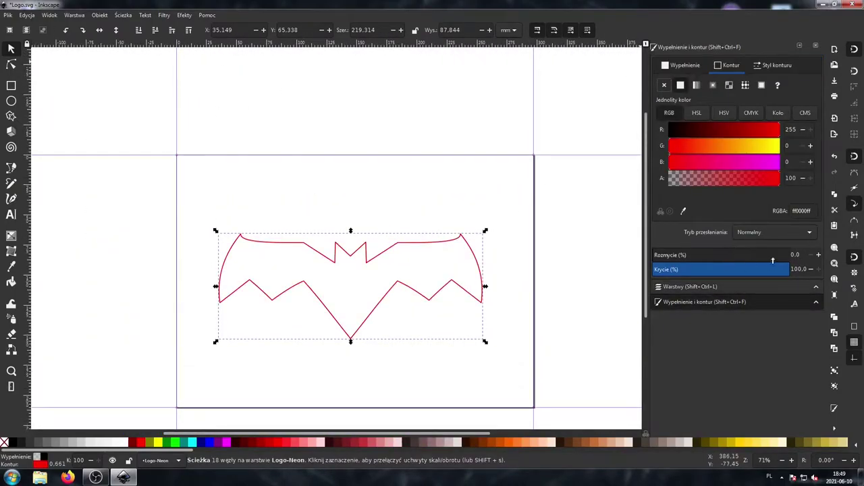
Set the page background to black in Document Properties
click(7, 15)
click(48, 167)
drag(420, 234, 420, 227)
key(Escape)
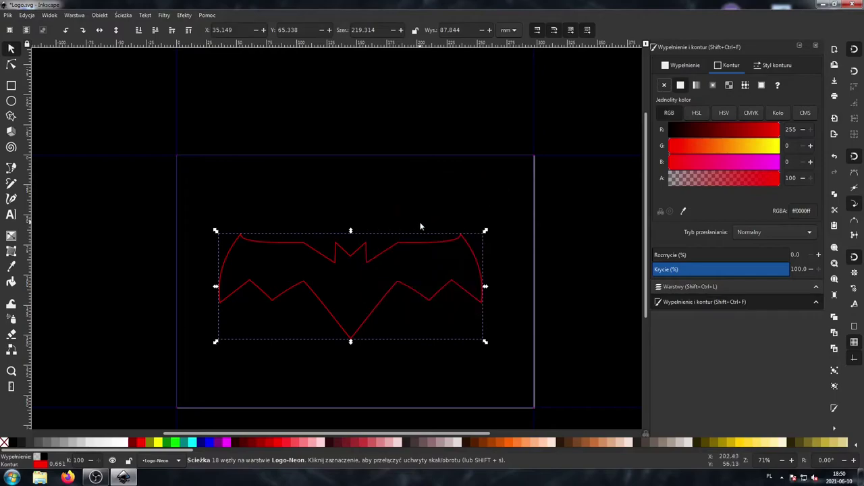
scroll(393, 404, down, 1)
scroll(361, 299, up, 3)
Give the bat outline a 1 mm stroke width with sharp mitered corners
key(1)
click(775, 65)
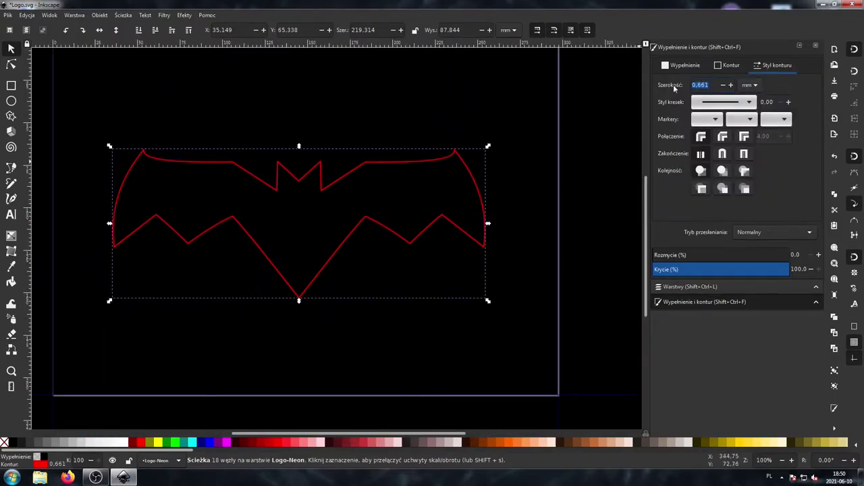
text(1)
key(Return)
scroll(466, 375, down, 1)
scroll(458, 261, up, 2)
click(744, 136)
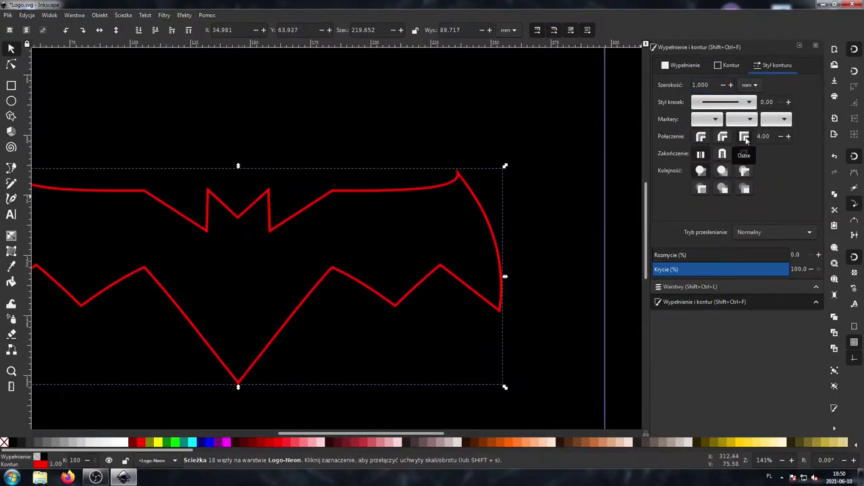
scroll(346, 208, down, 2)
scroll(403, 297, down, 1)
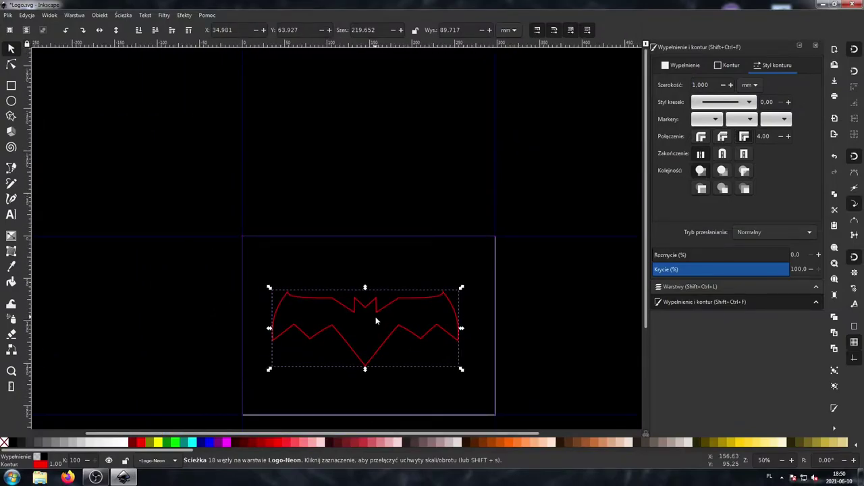
Duplicate the red bat and move the copy up above the original
key(ctrl+d)
drag(383, 306, 383, 96)
click(731, 65)
Recolour the copy's stroke and interpolate intermediate bats between it and the red bat
drag(729, 146, 783, 146)
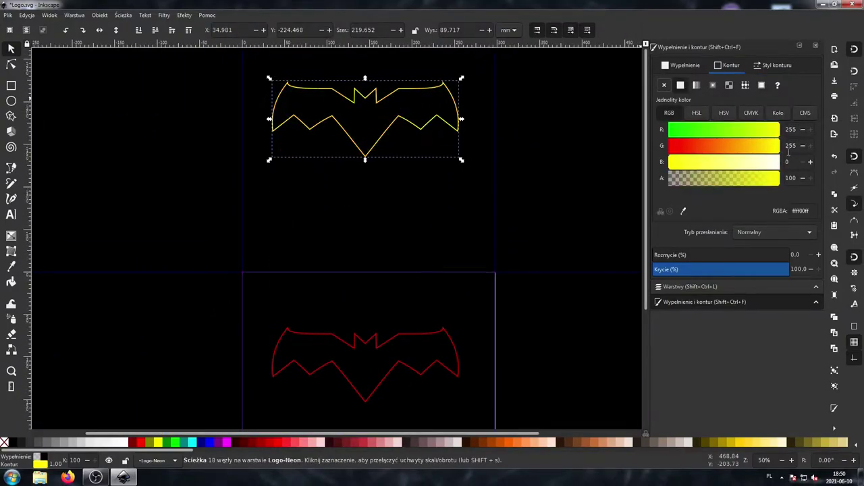
shift+click(388, 334)
click(184, 15)
click(366, 242)
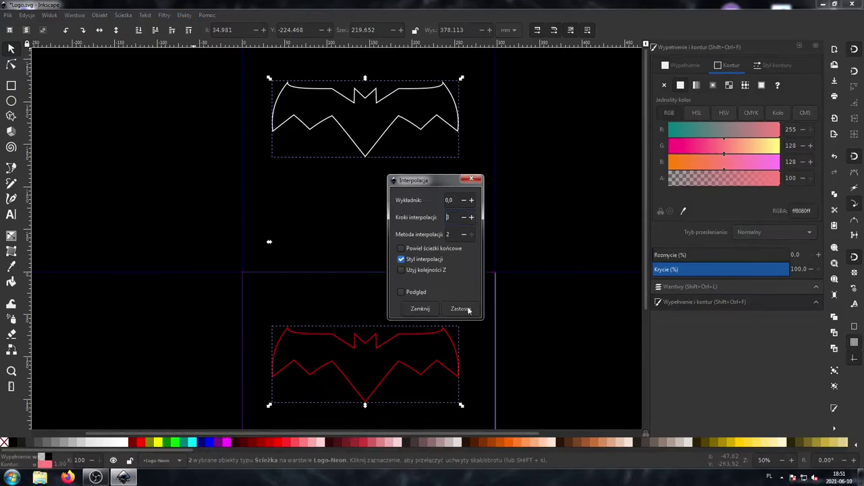
click(459, 308)
click(413, 309)
Check the stroke width units in the Stroke style settings
scroll(410, 299, up, 1)
click(777, 65)
click(757, 85)
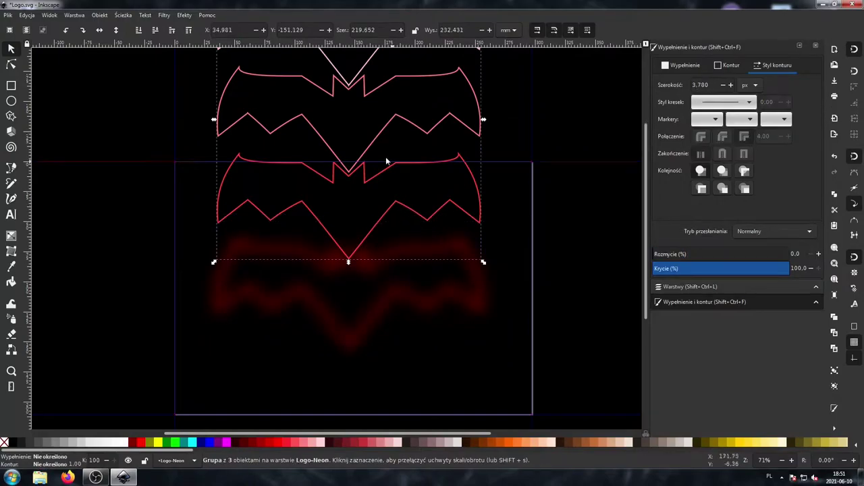
Ungroup the interpolated bats and give successive bats blurs of 15, 10 and 5
click(100, 15)
drag(678, 254, 689, 255)
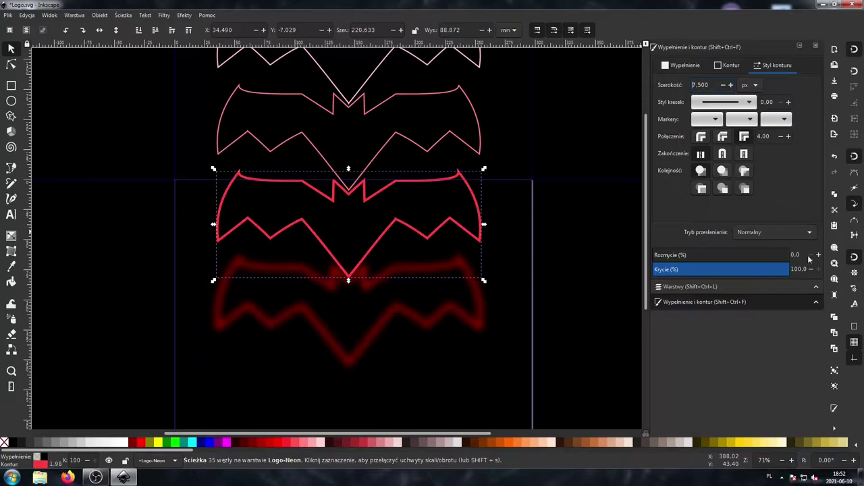
click(673, 255)
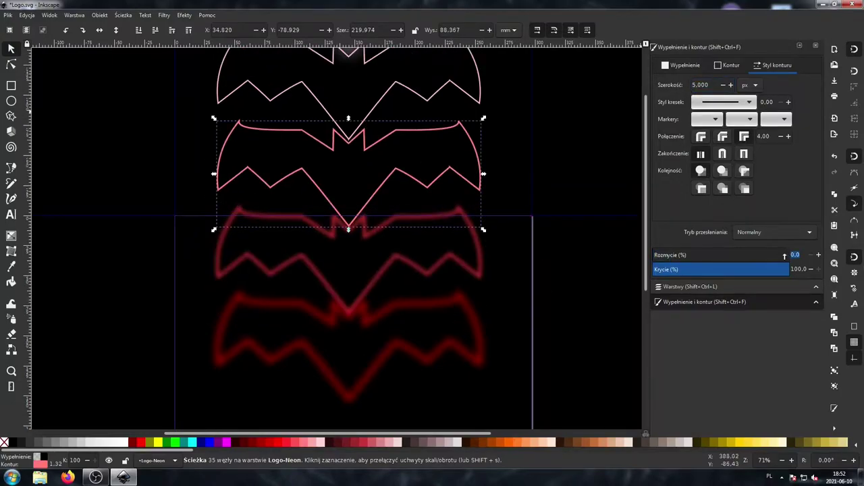
text(10)
key(Return)
key(Tab)
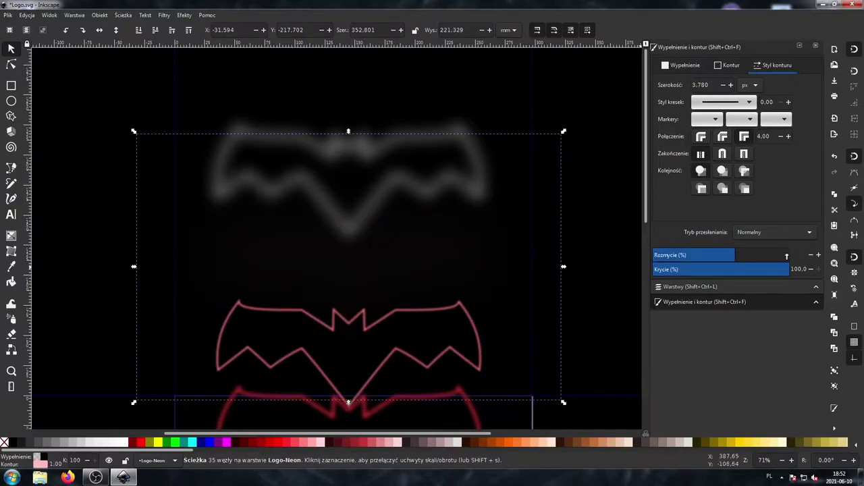
key(Return)
Change the next bat's stroke width to 2 px
triple_click(701, 85)
text(2)
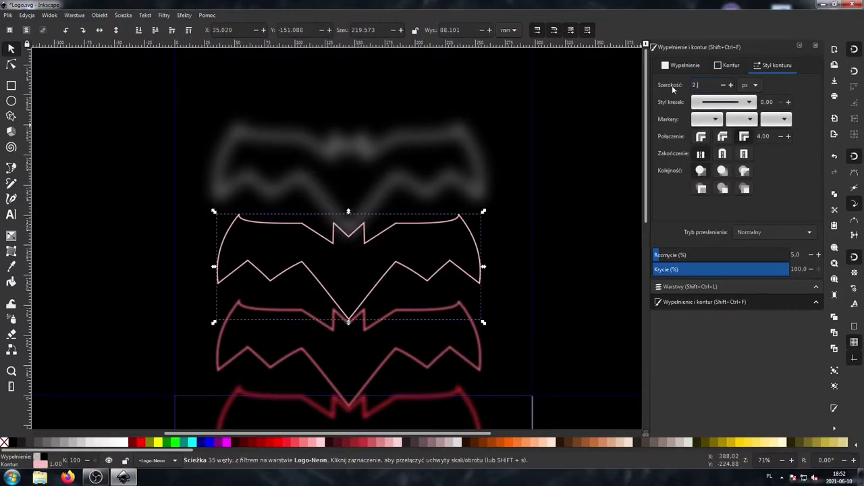
text(2)
key(Return)
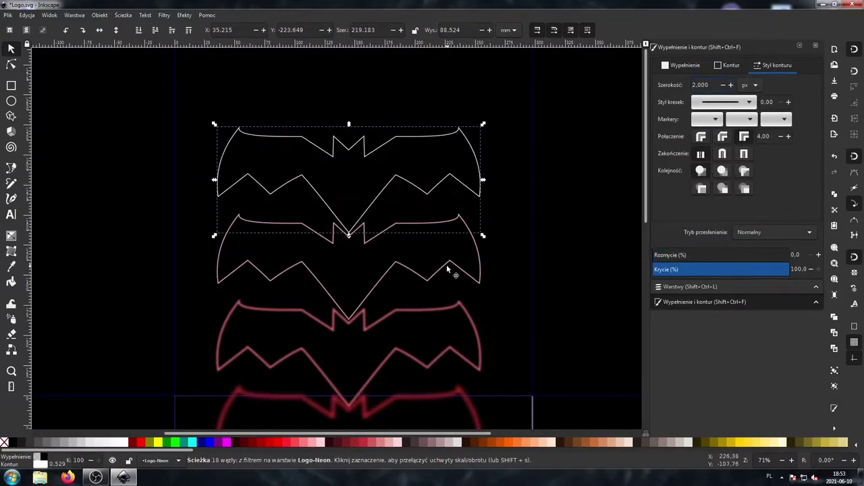
key(Tab)
scroll(438, 249, down, 2)
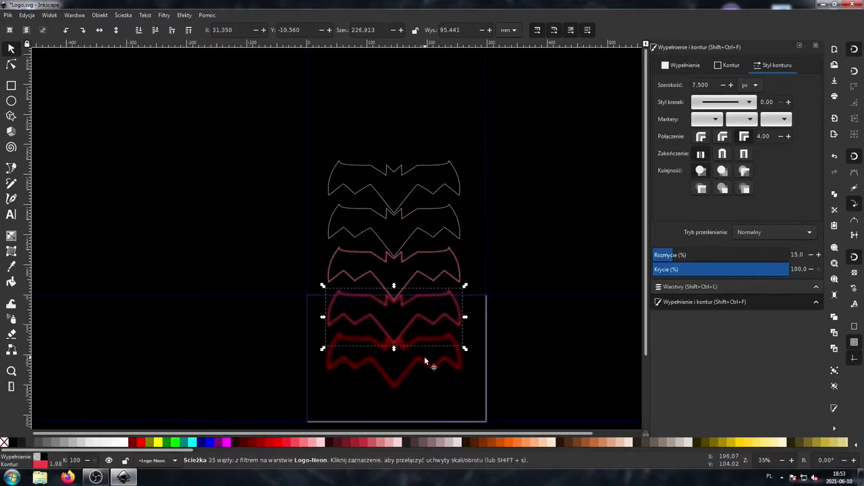
Select all five bats and centre them on each other horizontally and vertically
click(393, 270)
shift+click(394, 223)
shift+click(393, 179)
scroll(389, 259, down, 2)
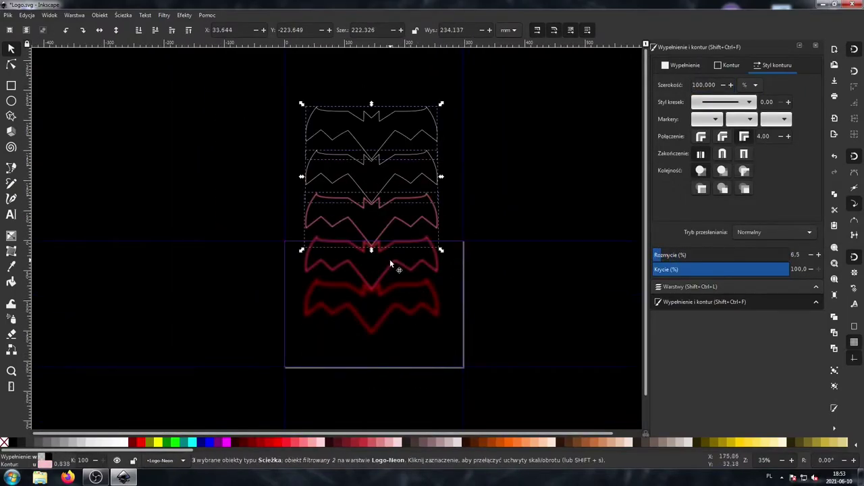
key(ctrl+a)
click(99, 15)
click(142, 227)
click(753, 108)
Group the five stacked bats and move the group down onto the page
scroll(319, 182, up, 4)
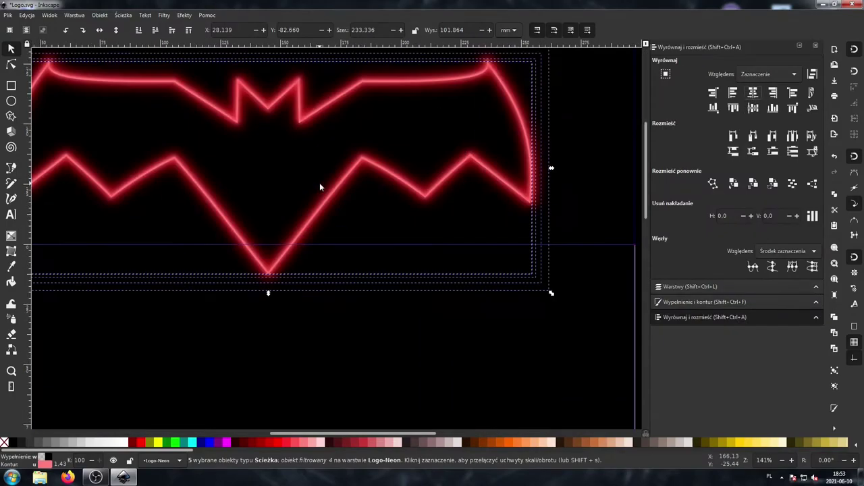
scroll(320, 181, down, 2)
click(100, 15)
click(115, 104)
scroll(341, 271, down, 3)
scroll(341, 272, left, 2)
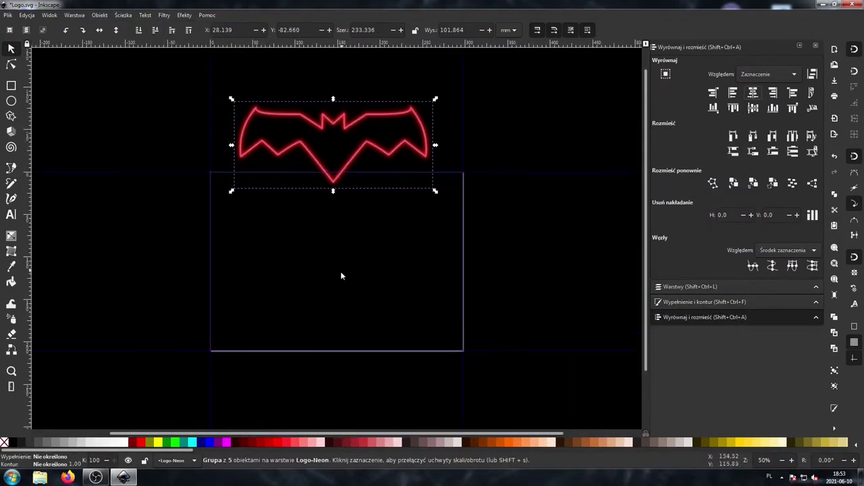
drag(339, 125, 339, 240)
key(Escape)
click(702, 317)
On the Tło layer, draw a 297×210 rectangle covering the whole page
click(699, 302)
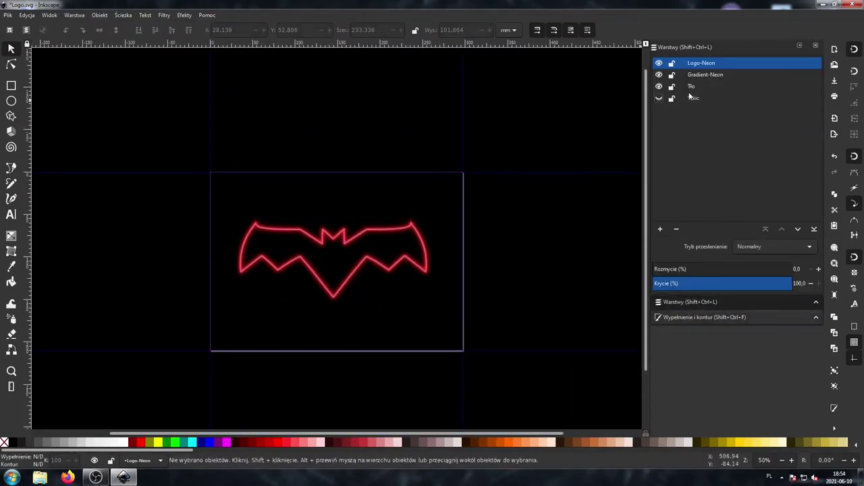
click(691, 87)
key(ctrl+shift+d)
key(r)
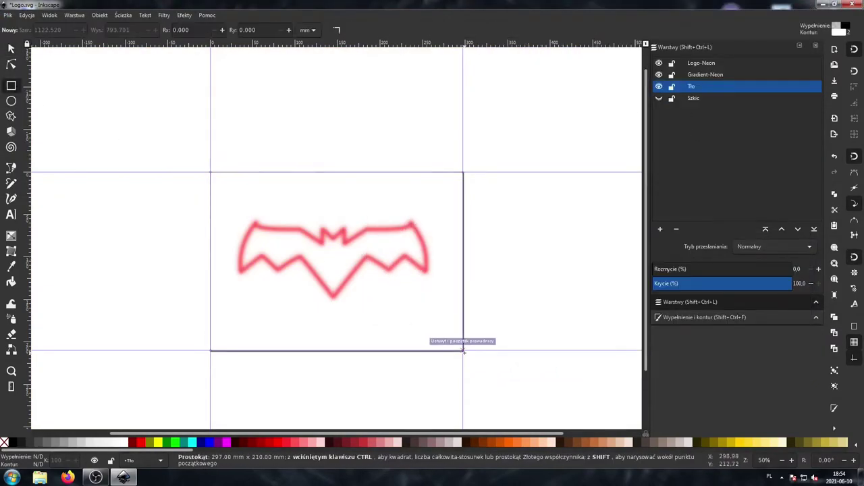
drag(464, 350, 463, 350)
click(704, 316)
Fill the background rectangle solid black in Fill and Stroke, then deselect it
click(683, 65)
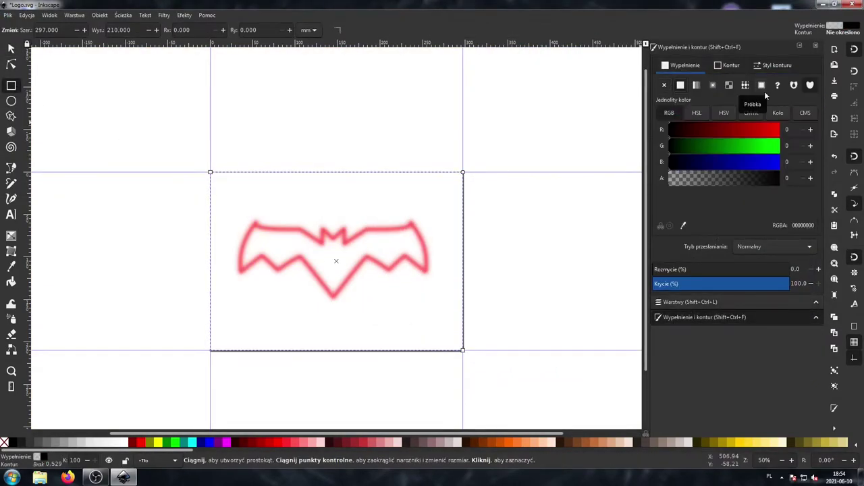
click(721, 64)
click(776, 65)
key(ctrl+shift+l)
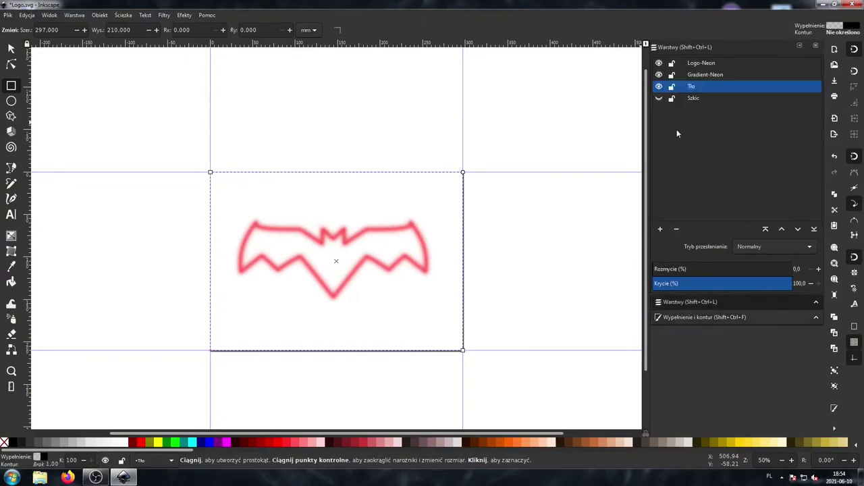
key(ctrl+shift+f)
click(702, 115)
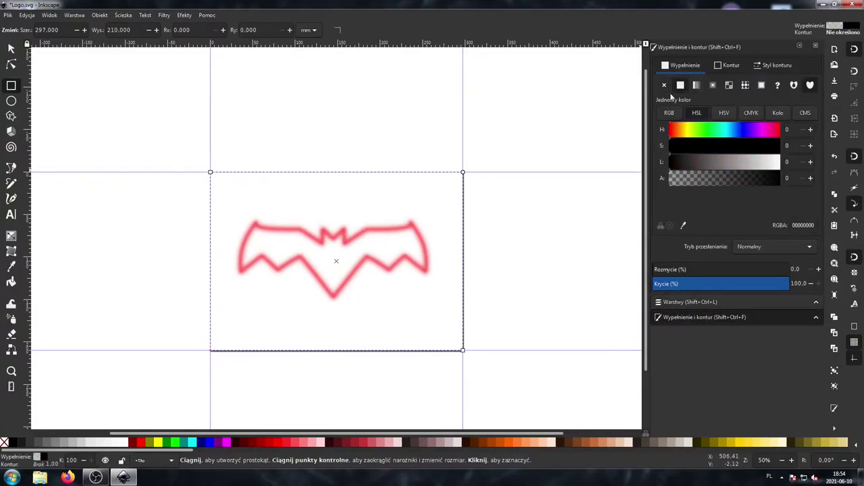
click(668, 113)
scroll(317, 224, up, 1)
key(s)
key(Escape)
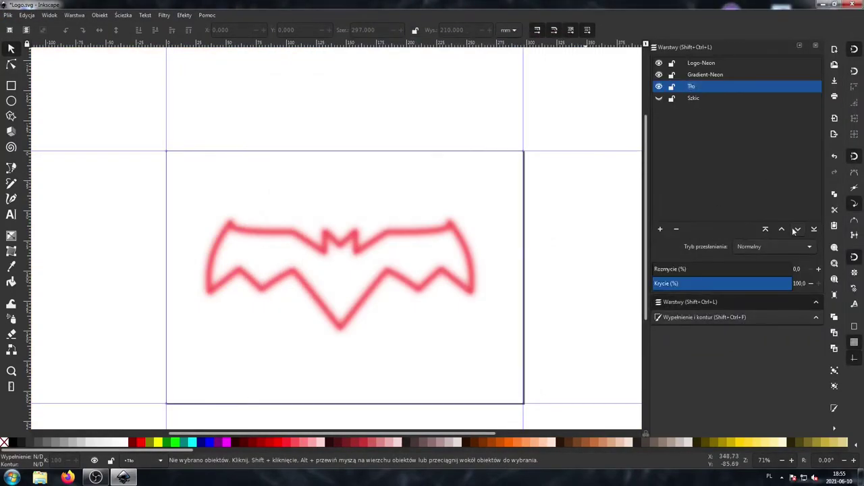
Keep the page rectangle flat black, move Tło below the glow layer, and select the Gradient-Neon rectangle
click(814, 229)
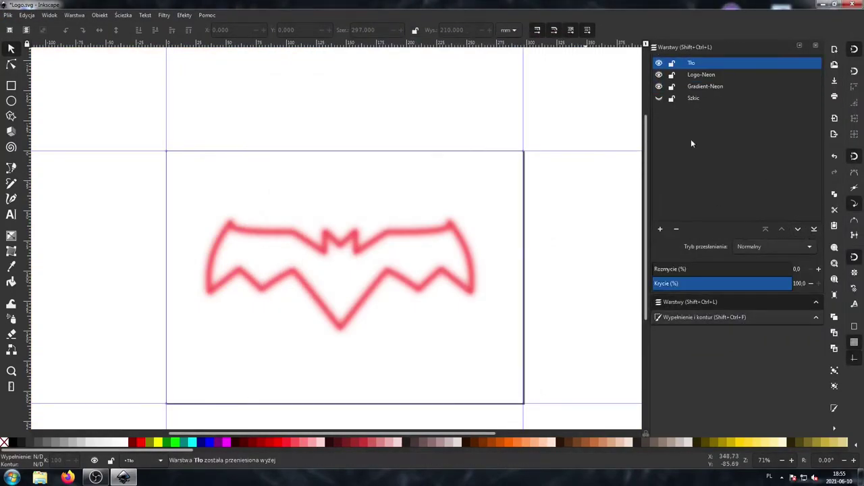
key(r)
click(477, 353)
click(704, 317)
click(680, 86)
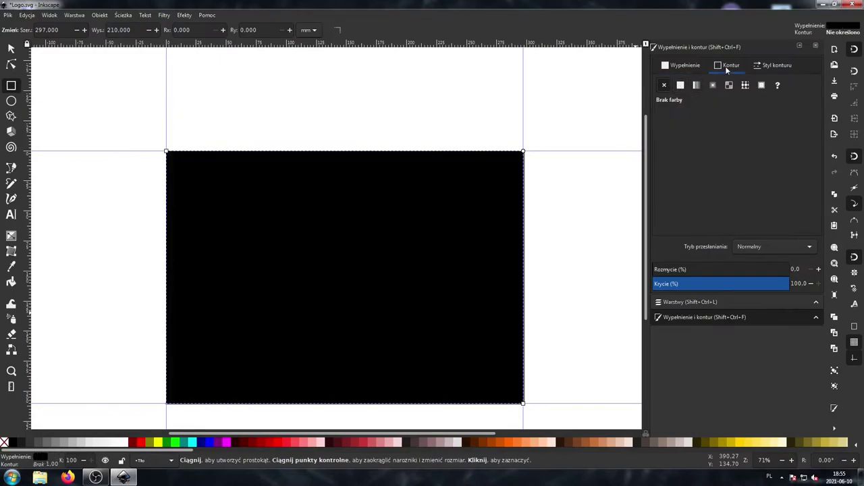
click(731, 65)
click(690, 302)
click(798, 229)
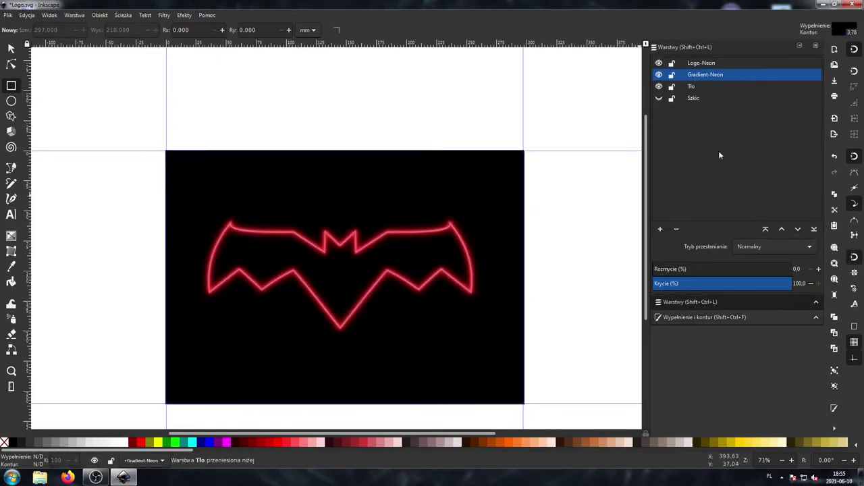
click(229, 204)
click(721, 317)
Give the Gradient-Neon rectangle a radial gradient with a red centre stop
click(696, 85)
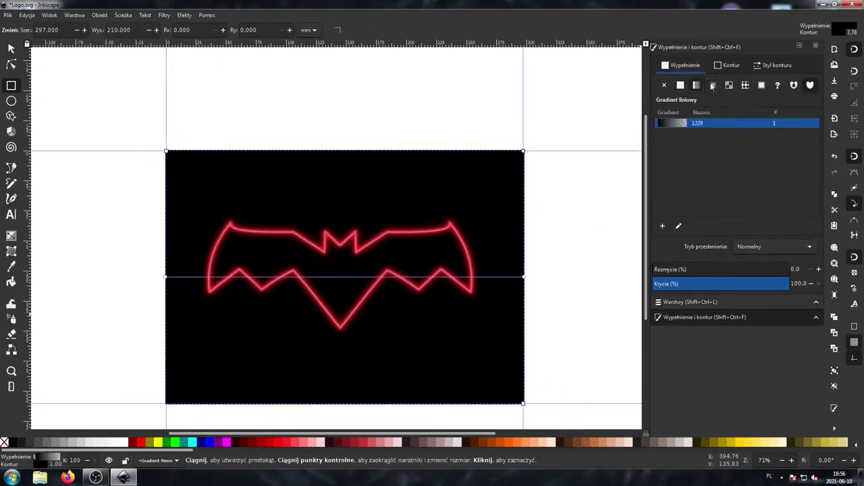
key(s)
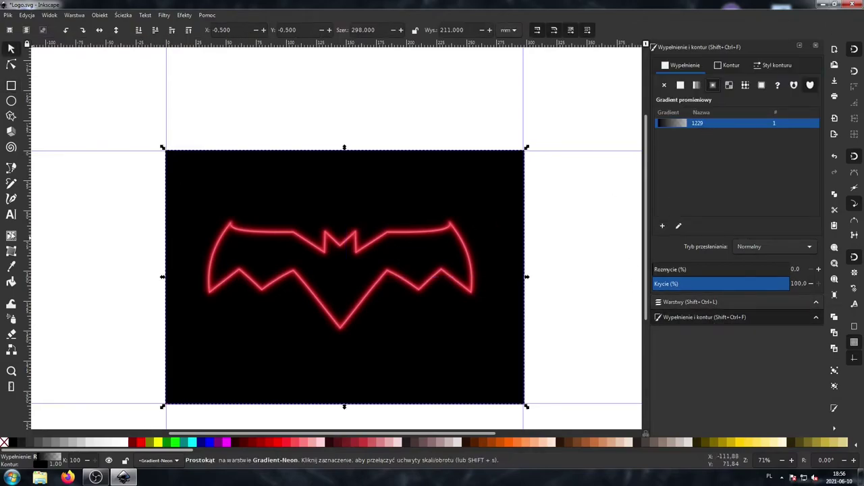
key(g)
click(344, 277)
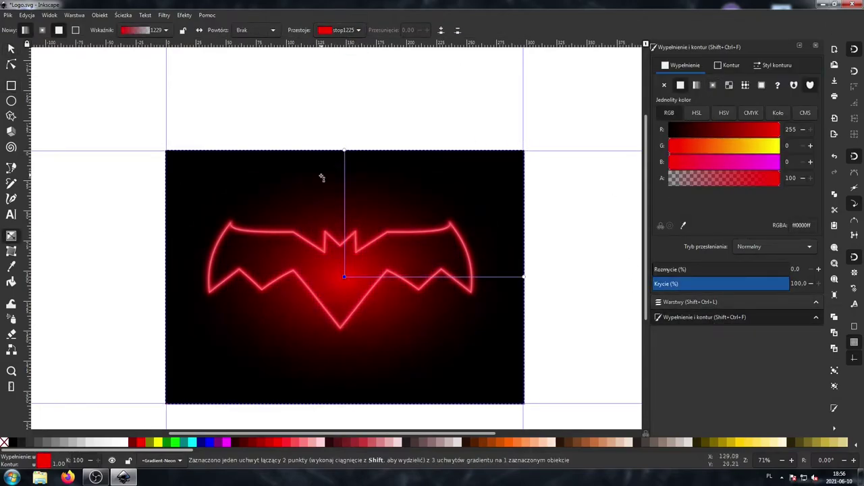
Centre the bat group on the background rectangle with Align and Distribute
key(s)
click(340, 218)
scroll(403, 137, down, 1)
key(ctrl+alt+a)
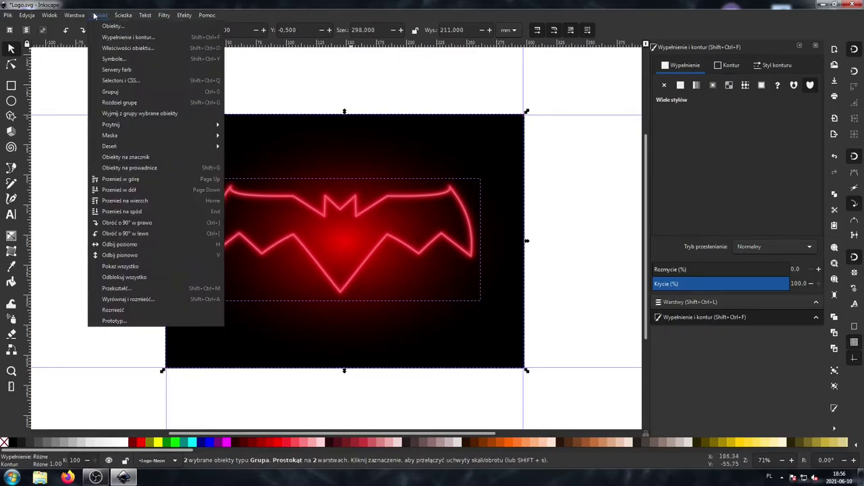
key(ctrl+shift+a)
click(753, 100)
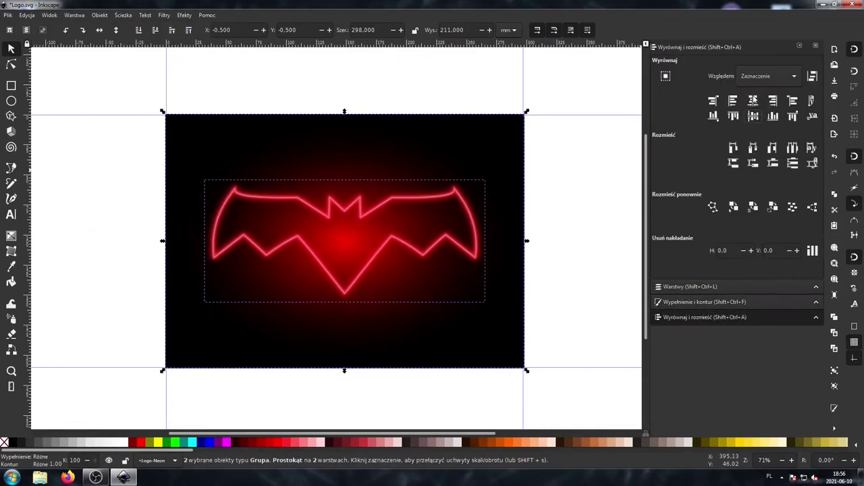
Drag the glow gradient's outer radius handle to reshape the red glow's vertical spread
click(717, 303)
click(359, 245)
key(g)
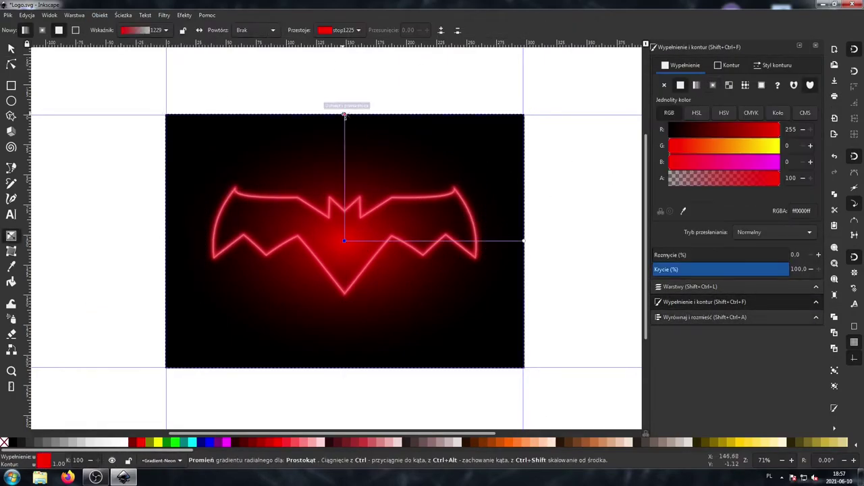
key(1)
key(ctrl+Right)
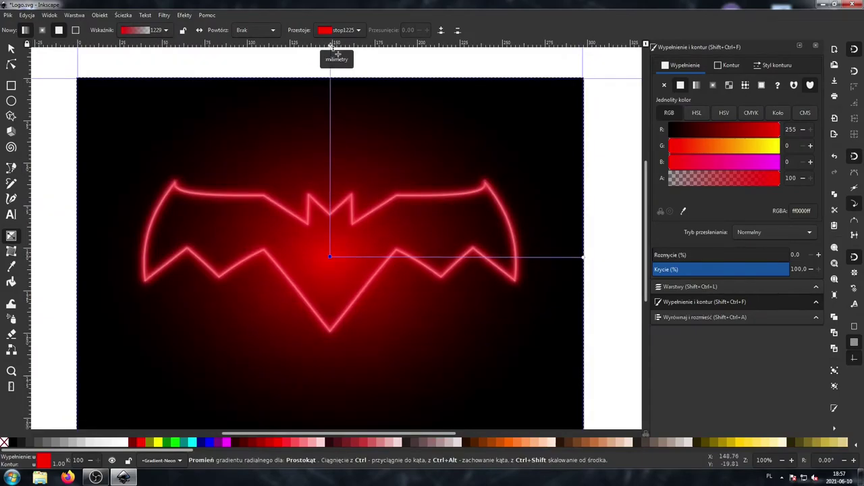
key(5)
click(518, 230)
scroll(332, 241, up, 3)
scroll(332, 241, up, 5)
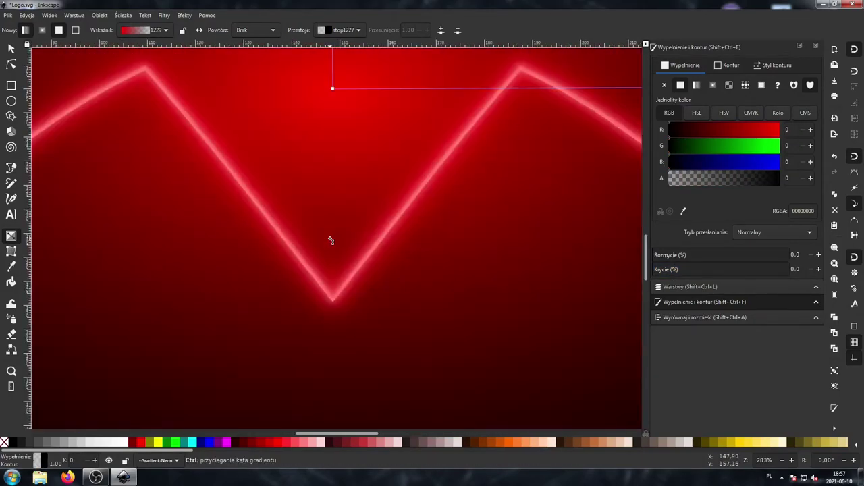
scroll(332, 241, down, 6)
key(1)
mouse_move(336, 65)
mouse_down()
mouse_move(340, 232)
mouse_move(337, 89)
mouse_up()
Hide the Gradient-Neon and Tło layers, leaving only the neon bat visible
scroll(375, 230, up, 2)
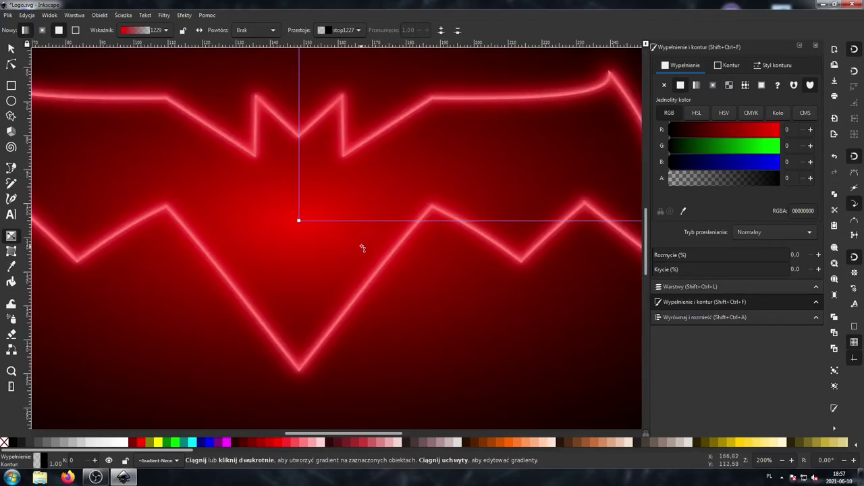
scroll(378, 250, up, 2)
scroll(401, 251, down, 2)
scroll(338, 236, up, 1)
scroll(247, 218, down, 1)
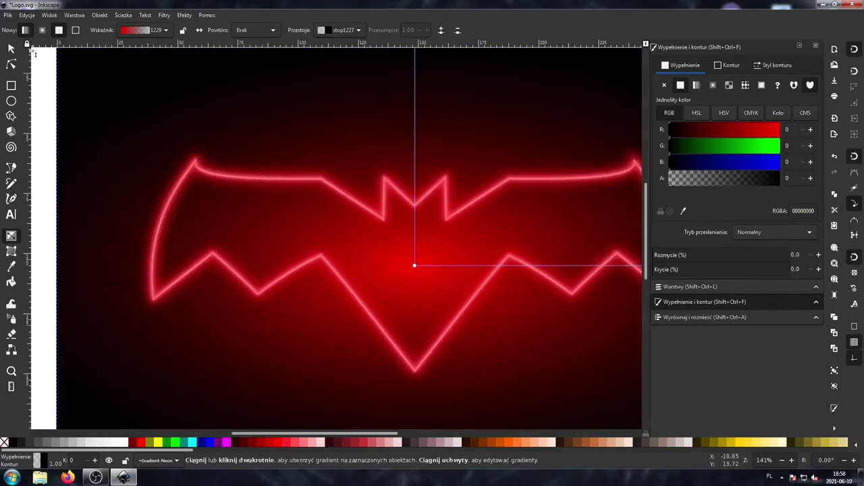
key(s)
key(ctrl+shift+l)
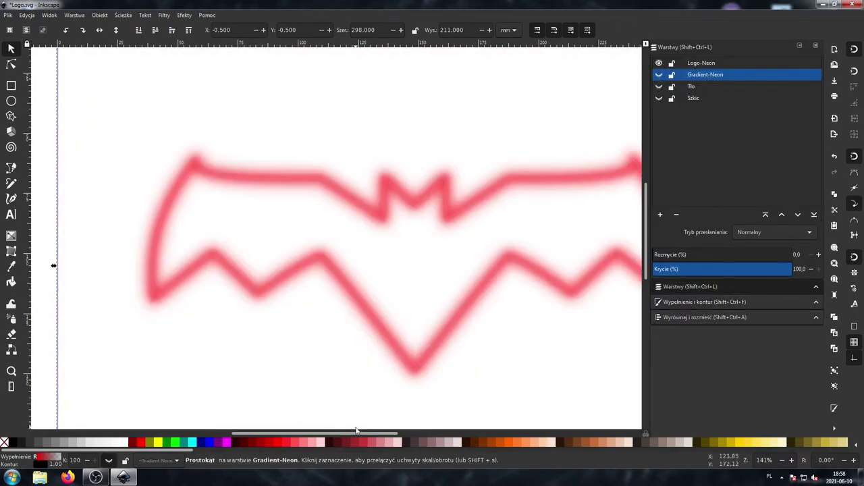